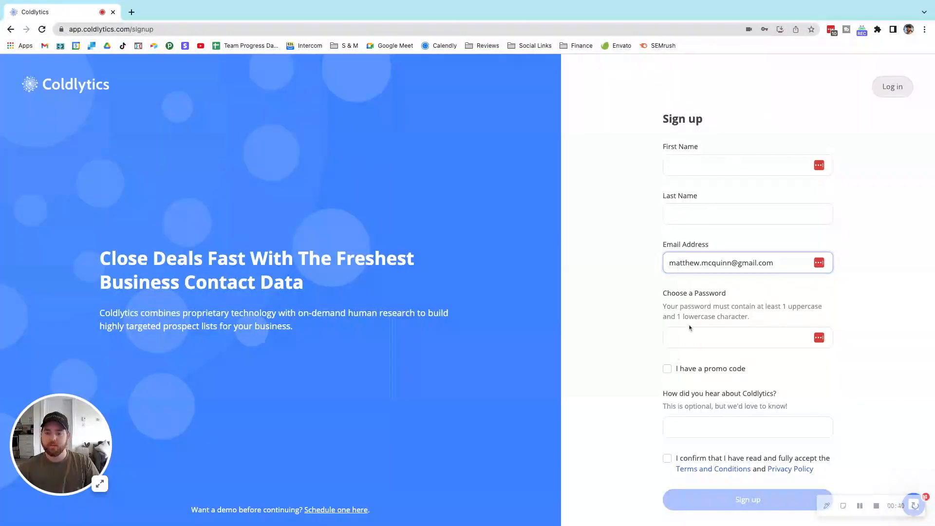
Log in to the existing account instead of signing up, and start a new task
left_click(879, 94)
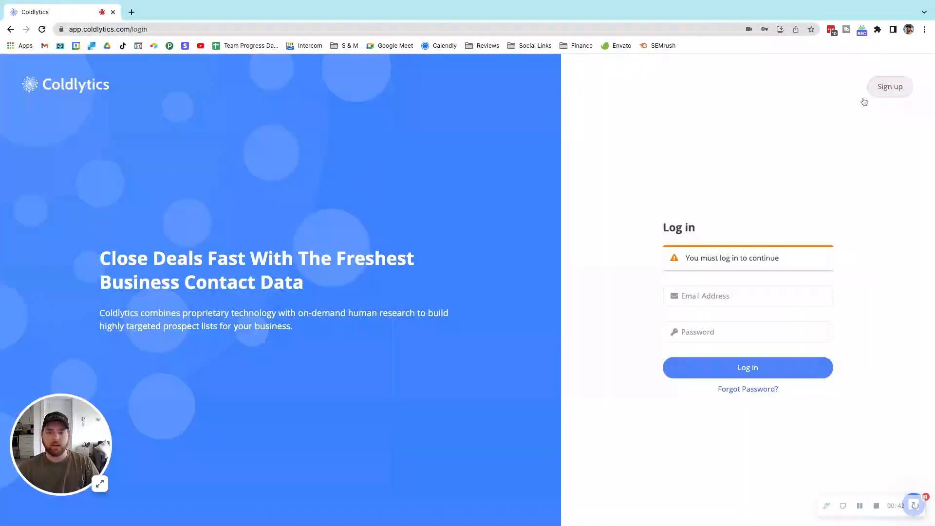
left_click(710, 363)
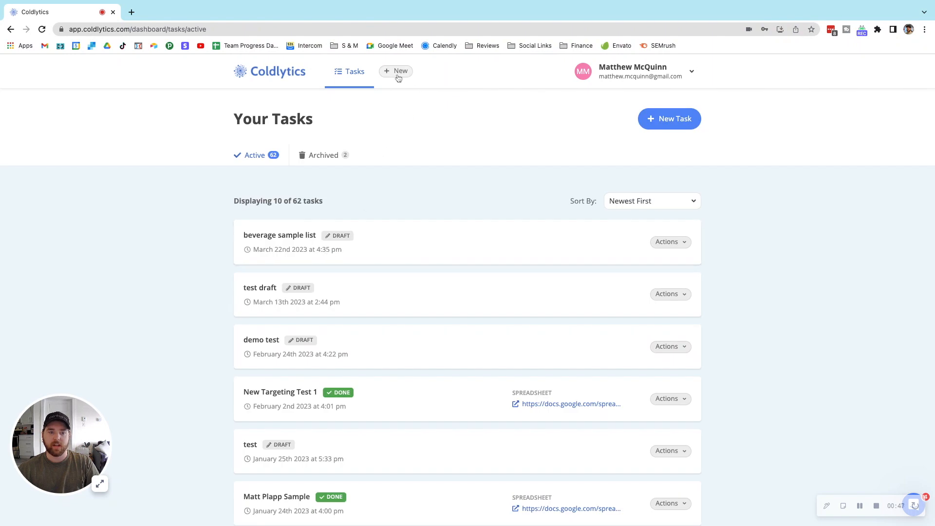
left_click(398, 75)
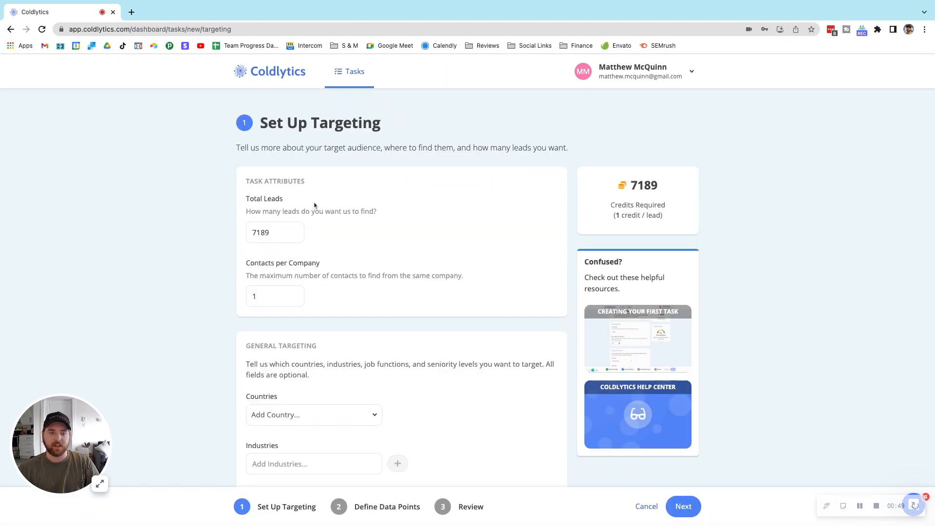
Set the task's total leads to 1000
left_click_drag(266, 232, 238, 237)
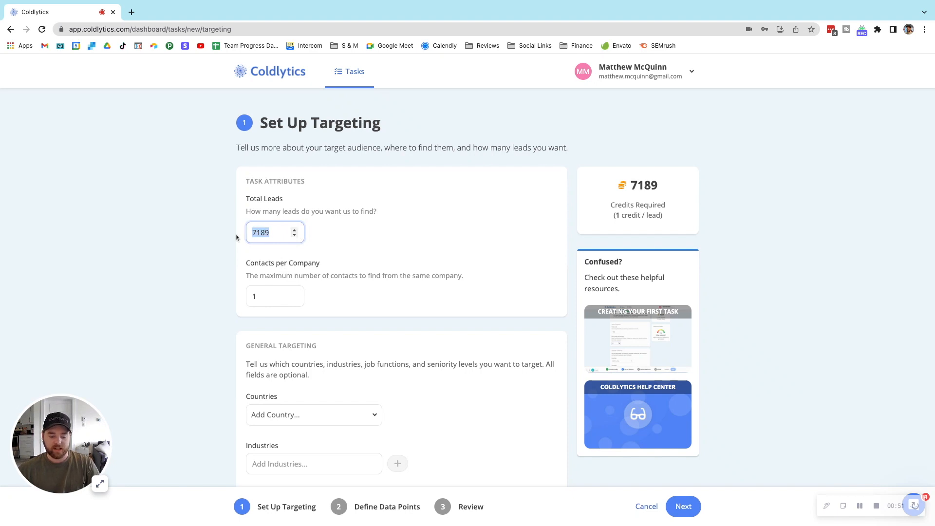
type("10")
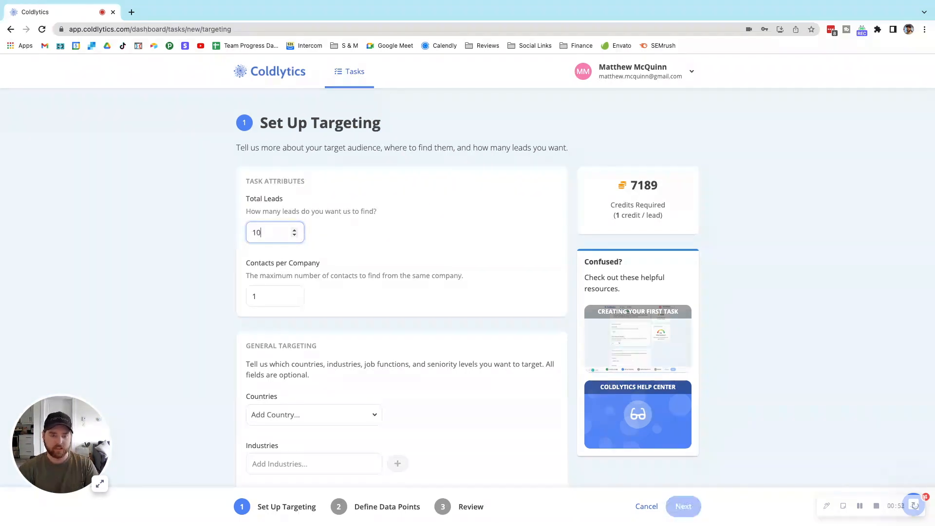
type("00")
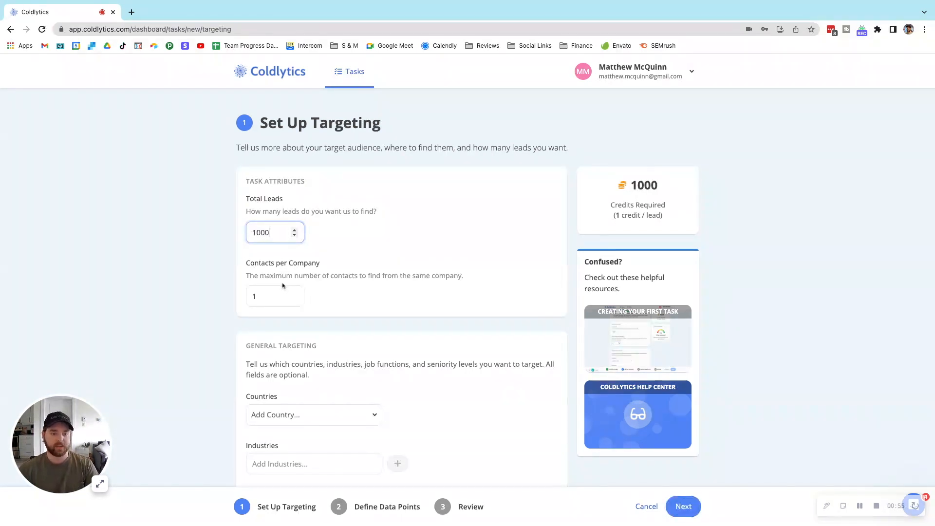
left_click(252, 296)
Add Owners/Founders as a seniority level in the general targeting
scroll(301, 276, "down", 6)
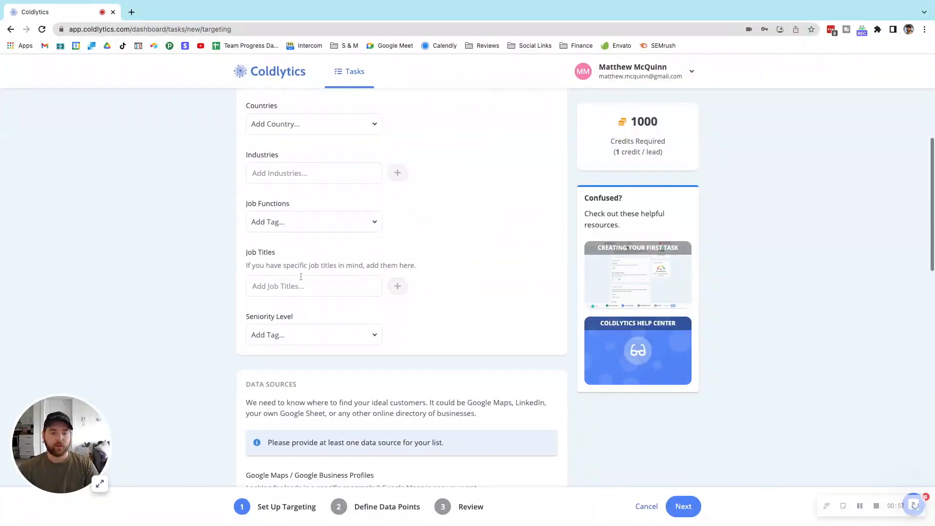
left_click(312, 331)
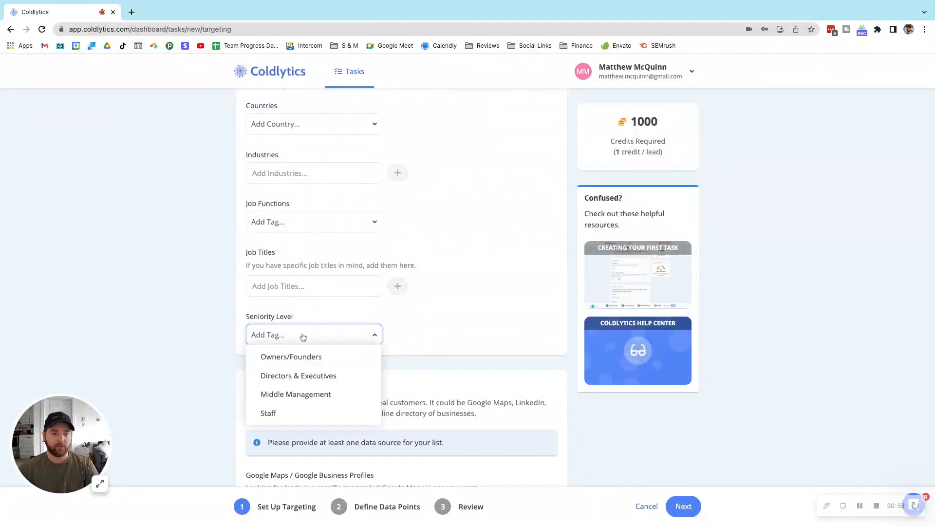
left_click(309, 359)
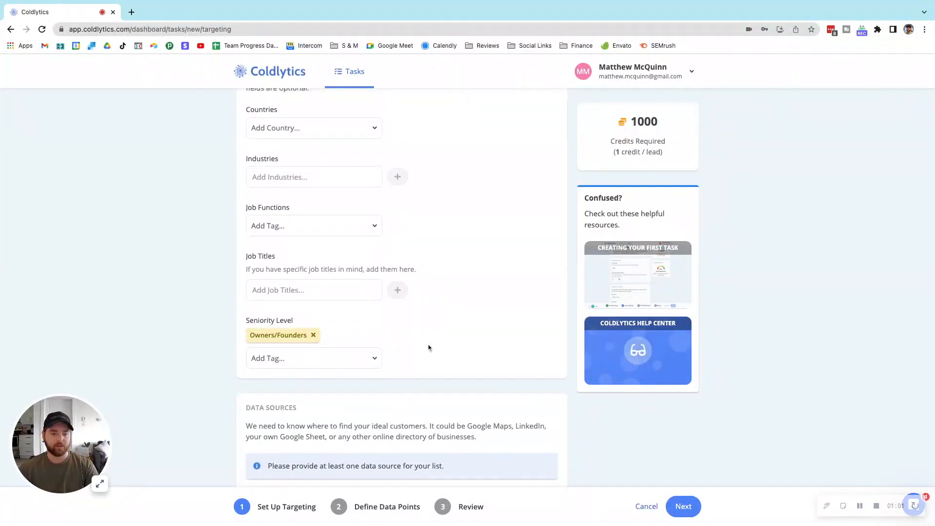
Open the "Realtors in Illinois" Google Maps example and change its search to "hvac and plumbing companies in Illinois"
scroll(453, 356, "down", 4)
scroll(478, 379, "down", 1)
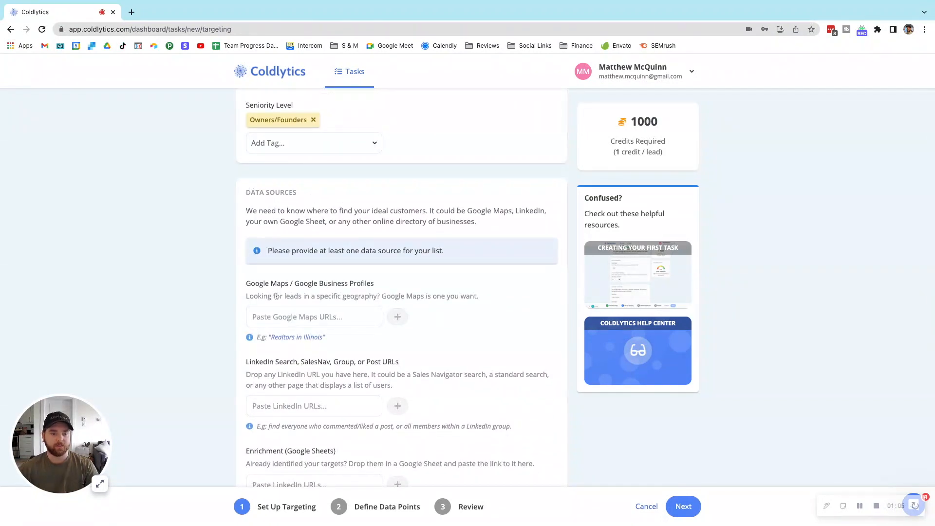
left_click(308, 339)
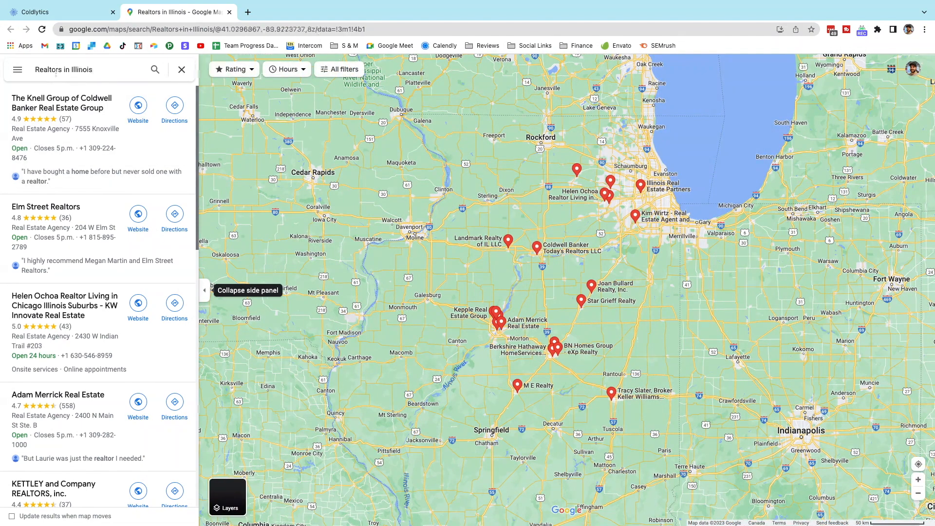
double_click(49, 71)
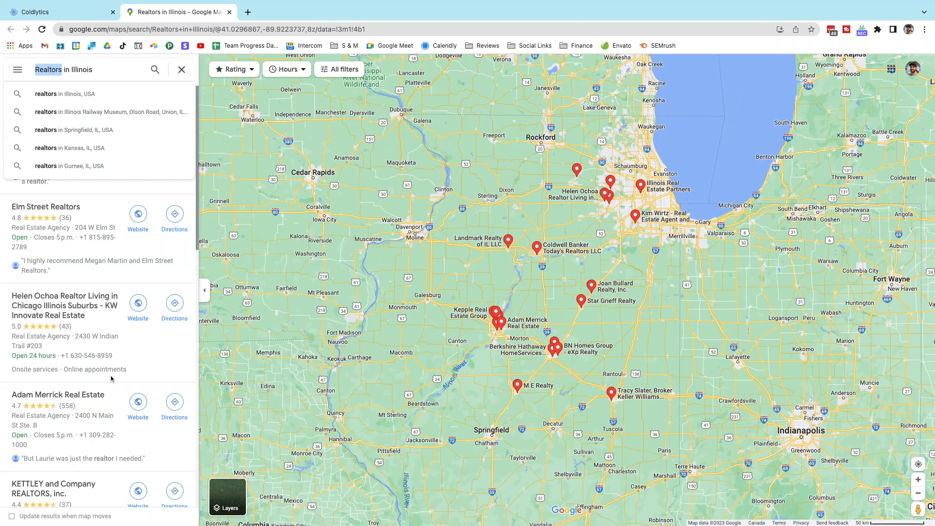
type("hvac and plumbing")
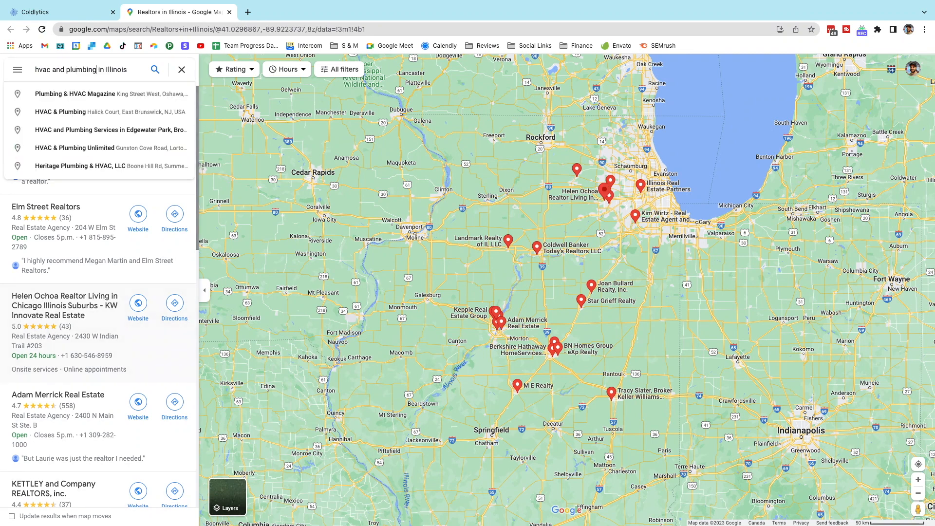
type(" companies")
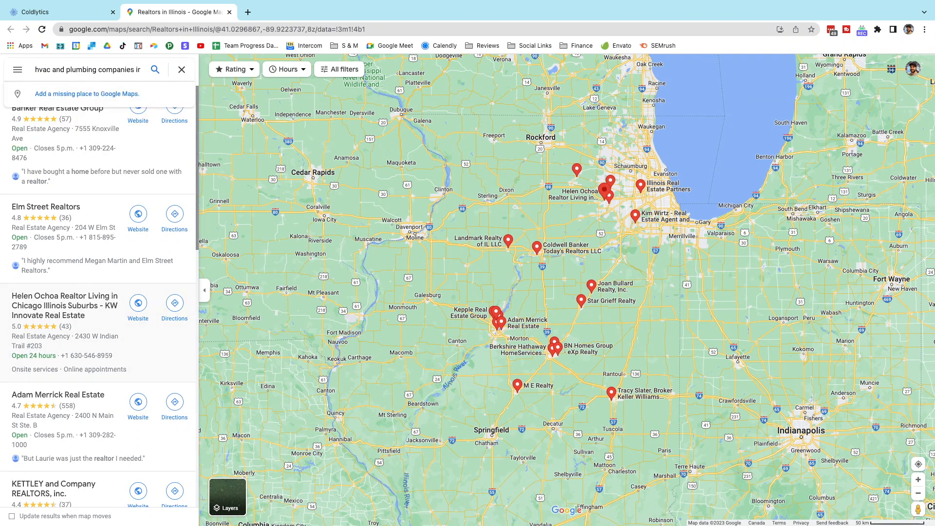
key("Return")
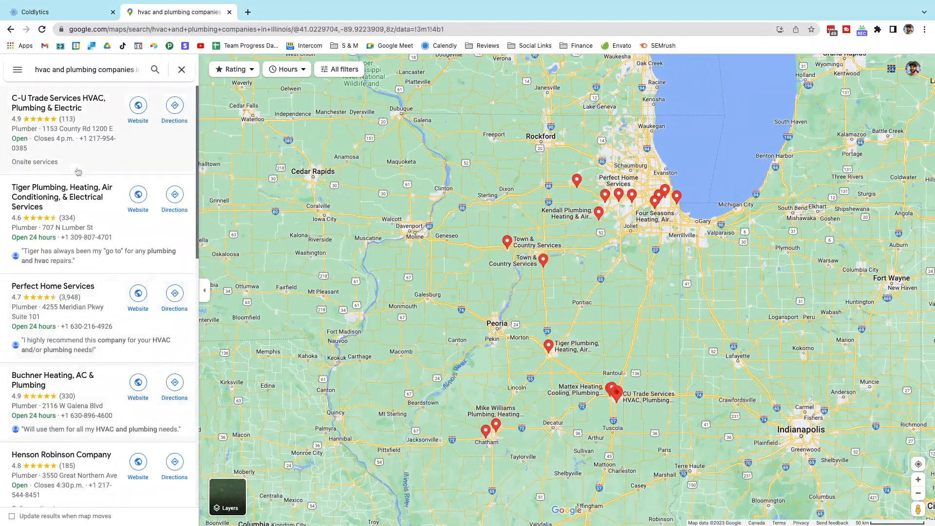
Review the Google Maps results, copy the search URL and add it to the Coldlytics task as a Google Maps data source
scroll(84, 423, "down", 8)
scroll(83, 426, "up", 8)
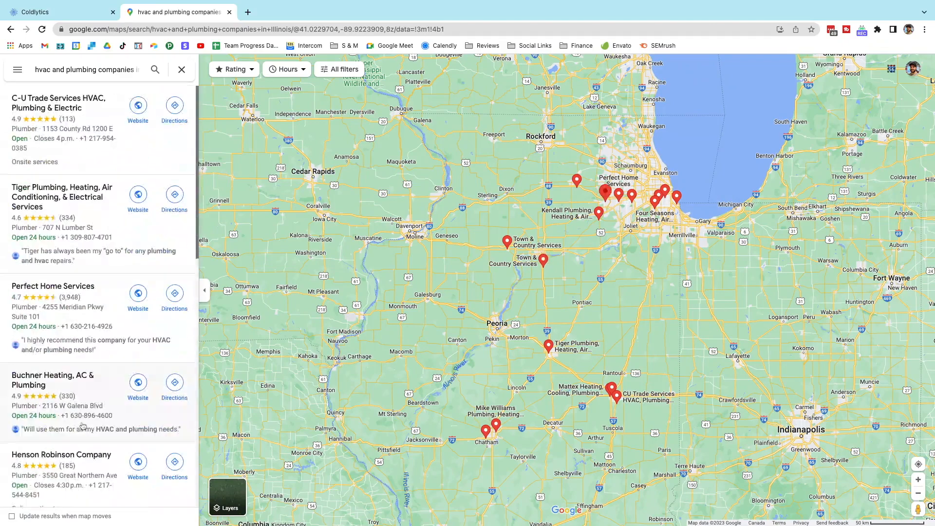
left_click(251, 25)
key("ctrl+c")
left_click(29, 11)
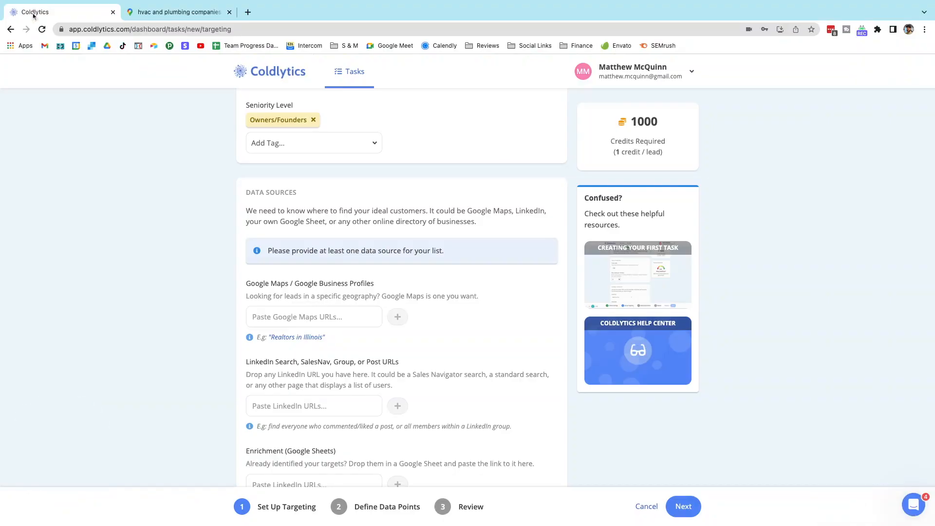
left_click(352, 326)
key("ctrl+v")
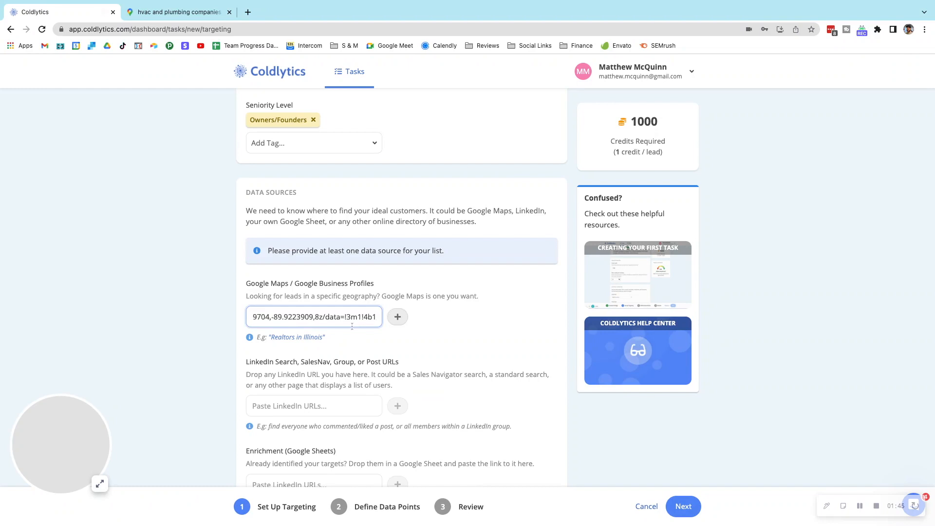
key("Return")
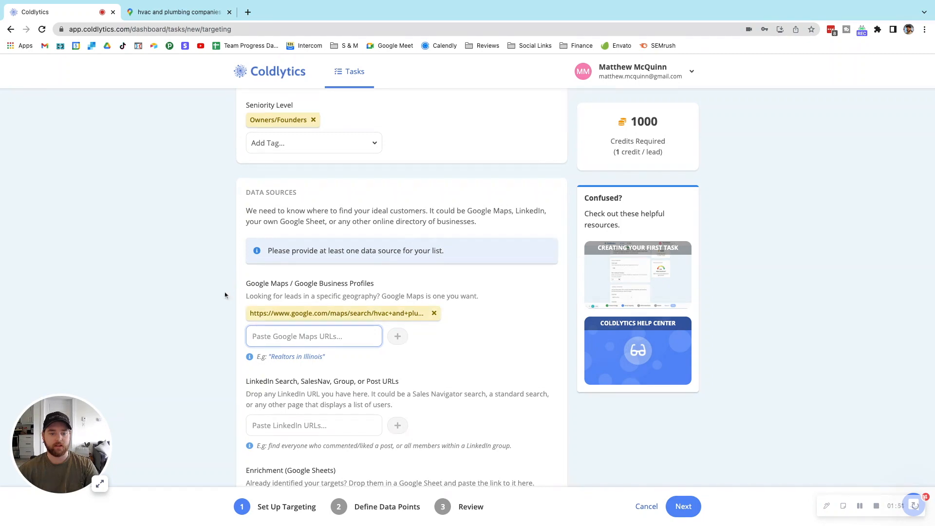
Set the minimum company headcount to 10 in the advanced filters
scroll(225, 295, "down", 12)
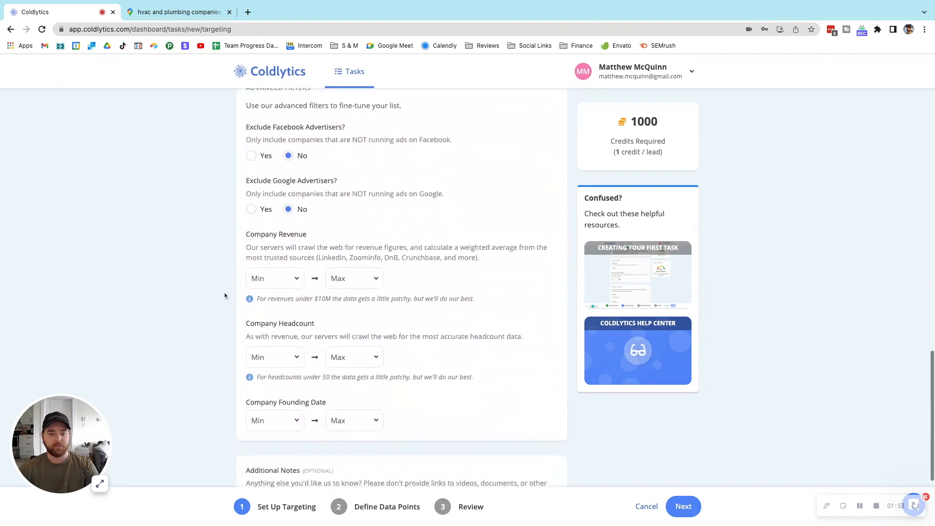
scroll(225, 295, "down", 1)
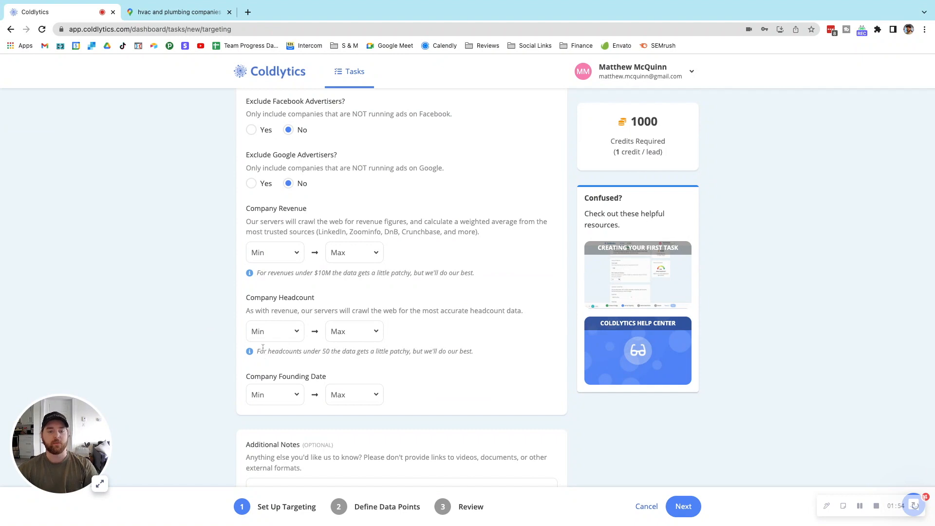
left_click(283, 399)
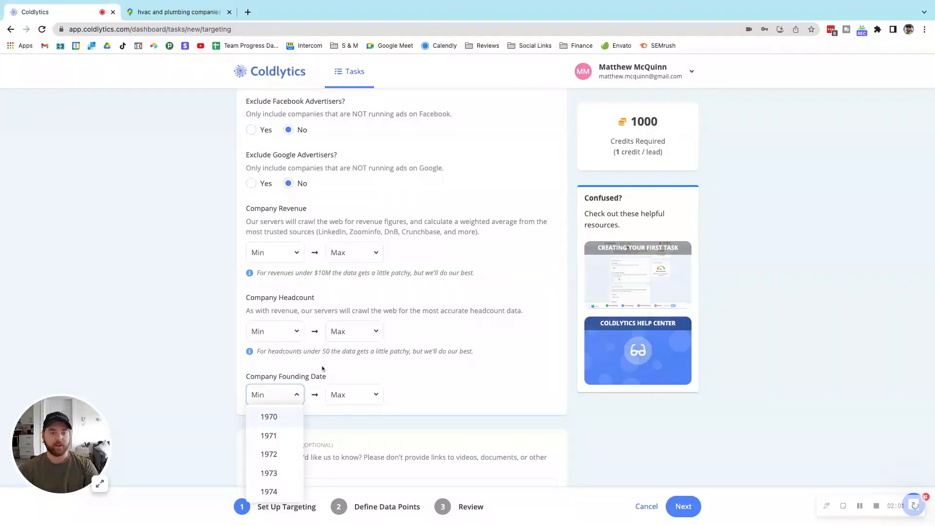
left_click(294, 331)
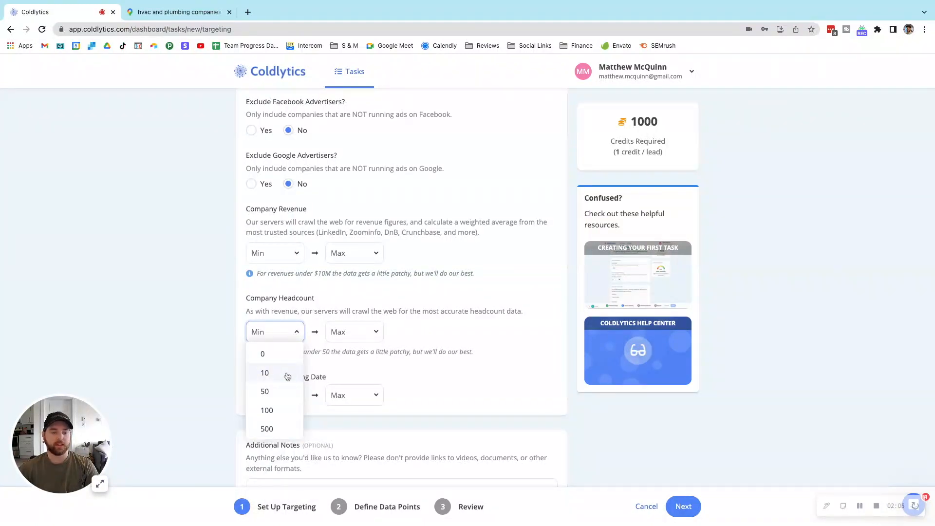
left_click(287, 374)
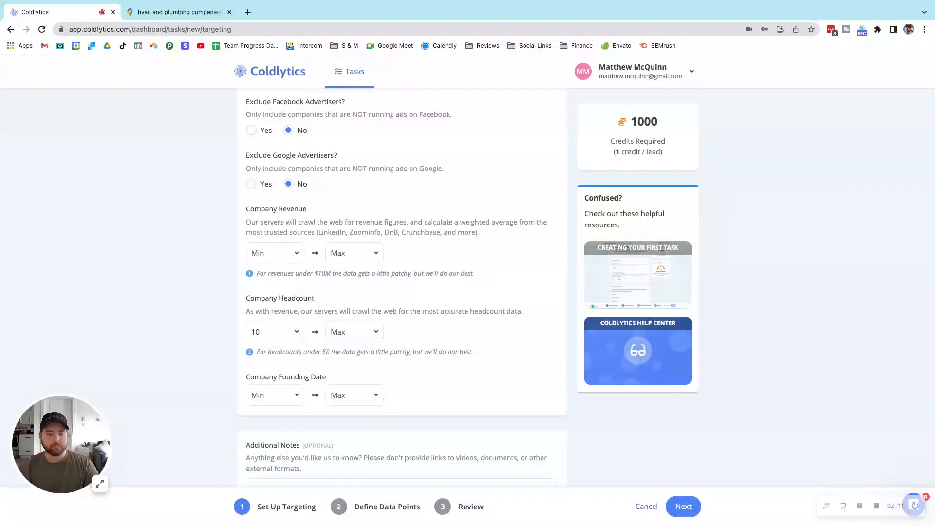
Enter the additional note "Looking for HVAC/Plumbing companies in Illinois, can expand US wide if needed.", correcting any misspelling
scroll(295, 365, "down", 5)
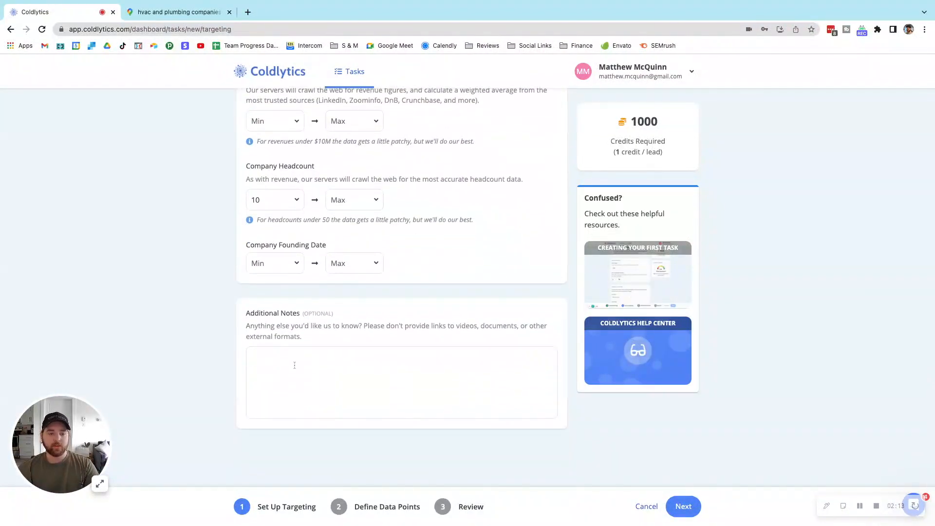
left_click(295, 365)
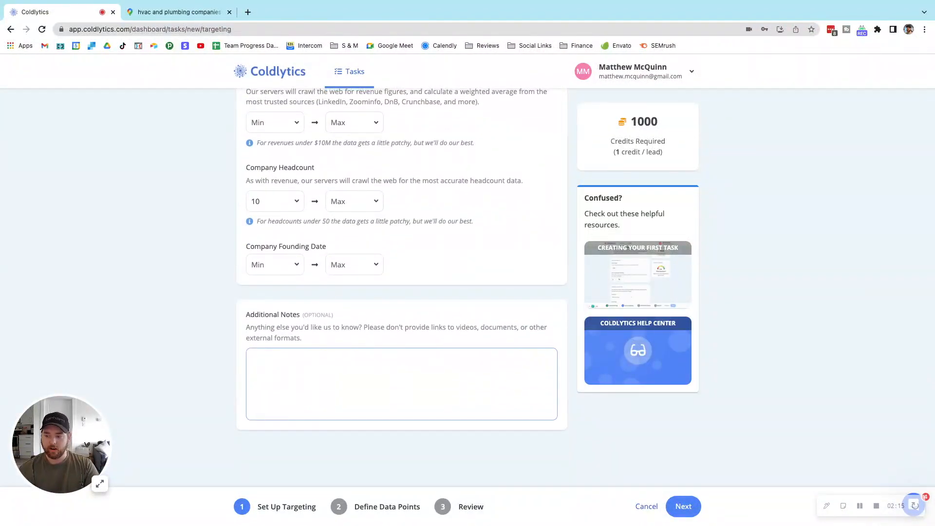
type("Looking fo")
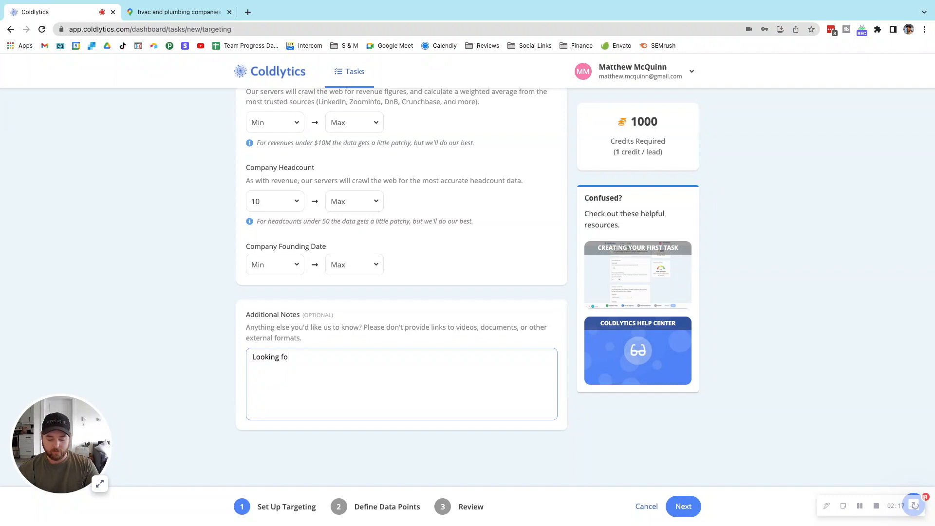
type("r HVAC/Plumbing copmanies in I")
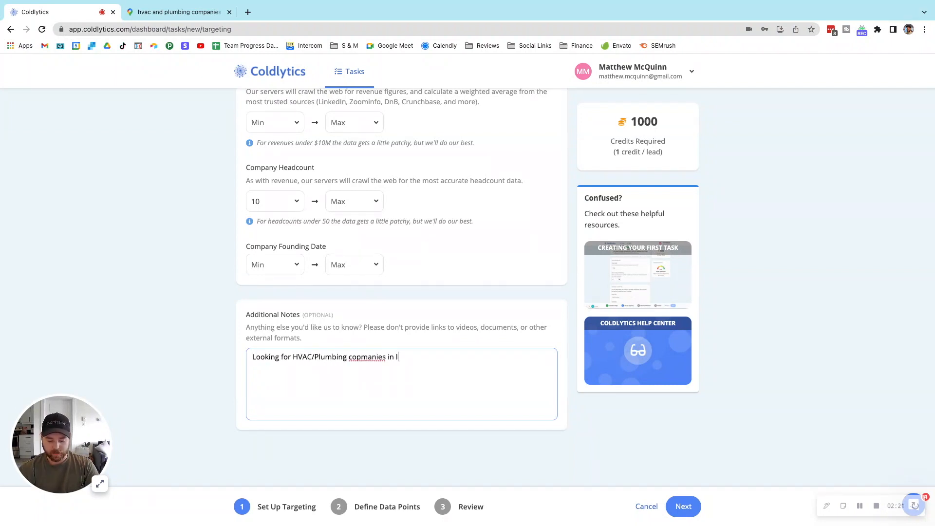
type("llinois, can expand US wide if needed.")
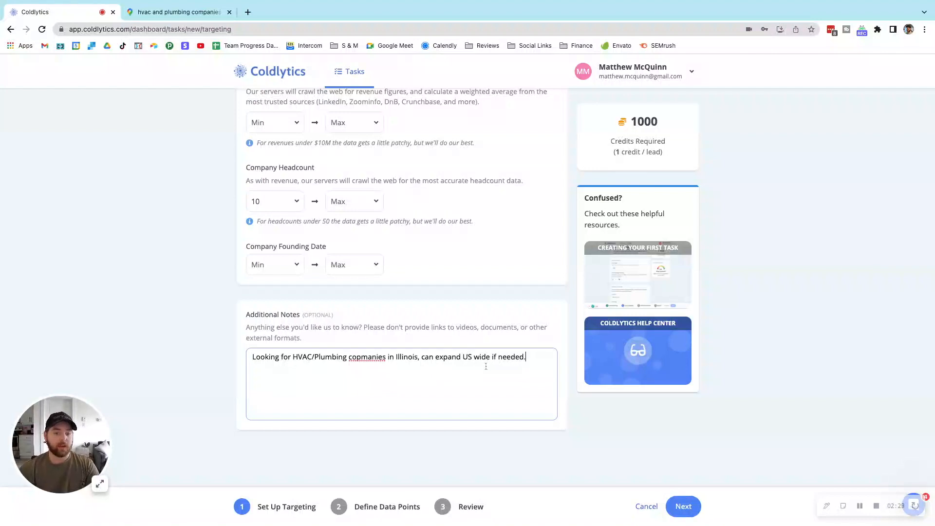
left_click(365, 359)
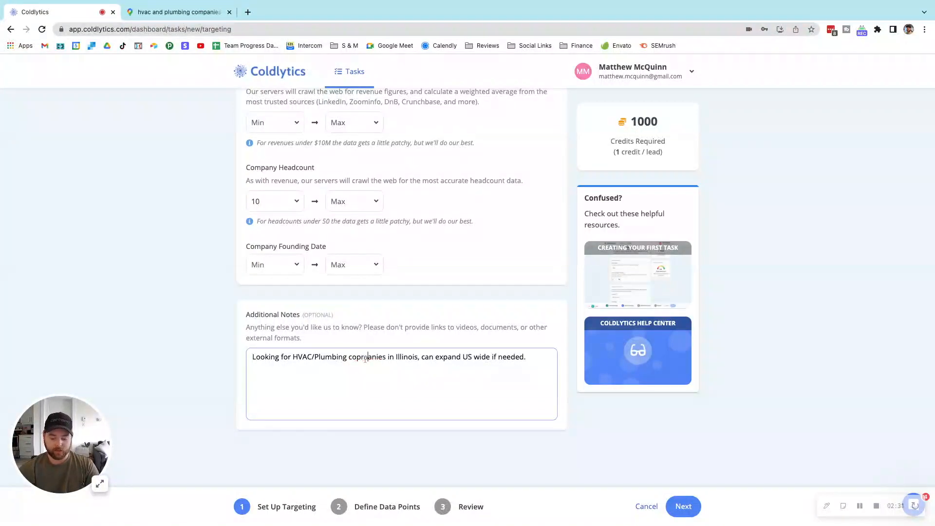
key("BackSpace")
key("BackSpace")
key("BackSpace")
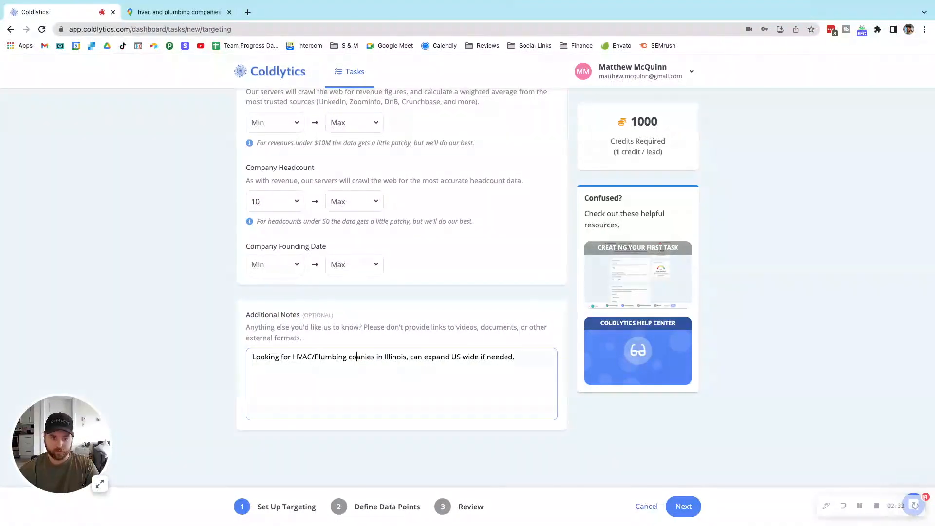
type("mp")
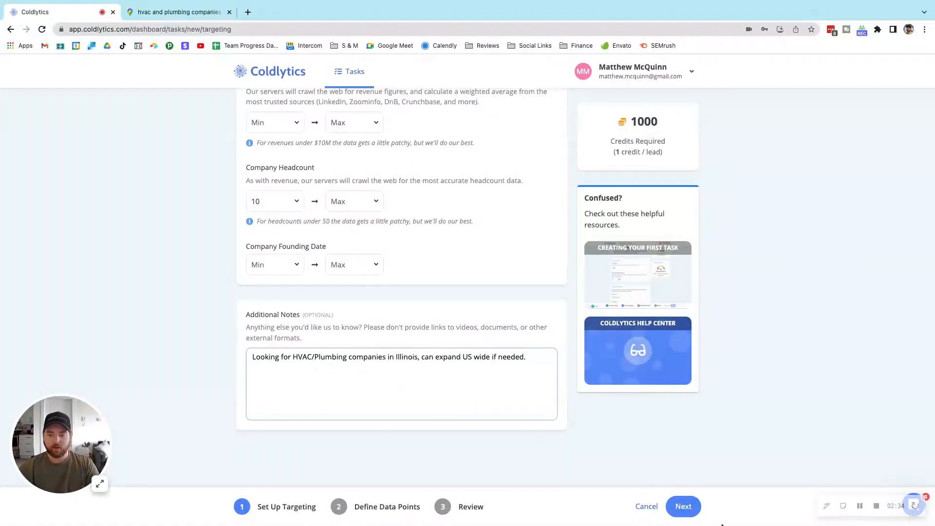
Continue to defining the data points and add Address to the information collected for each lead
left_click(684, 506)
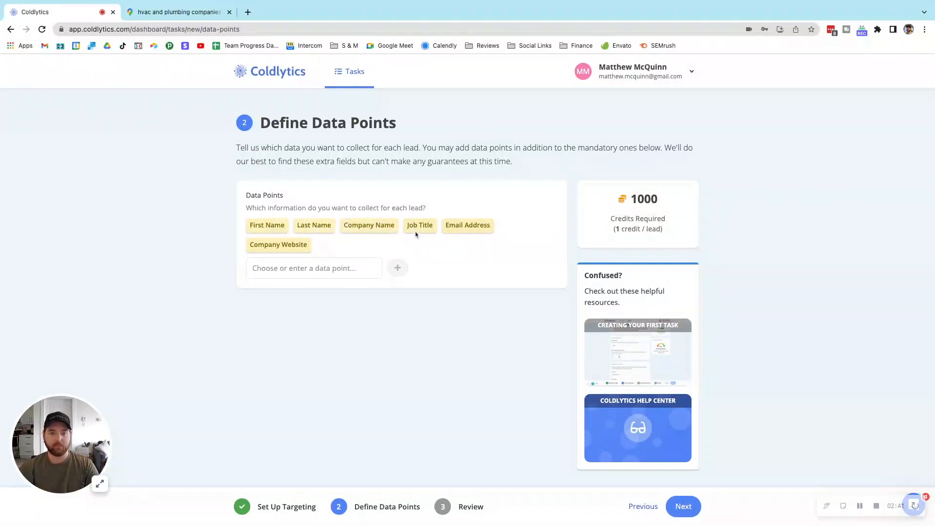
left_click(288, 272)
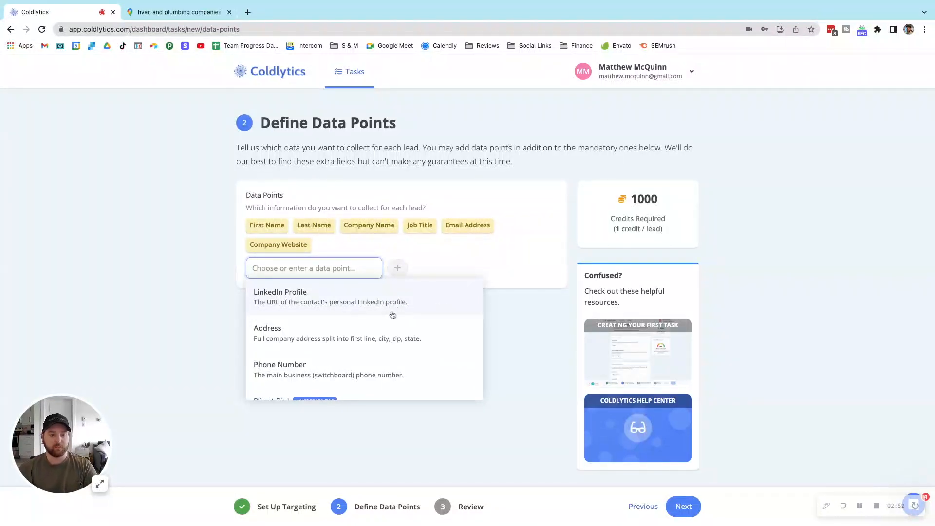
left_click(368, 336)
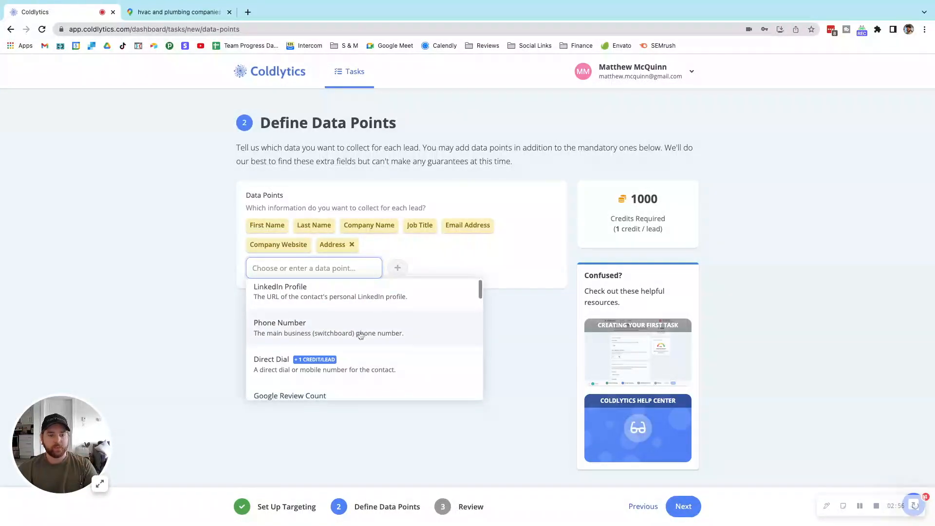
Add Phone Number and Direct Dial to the data points collected for each lead
left_click(360, 334)
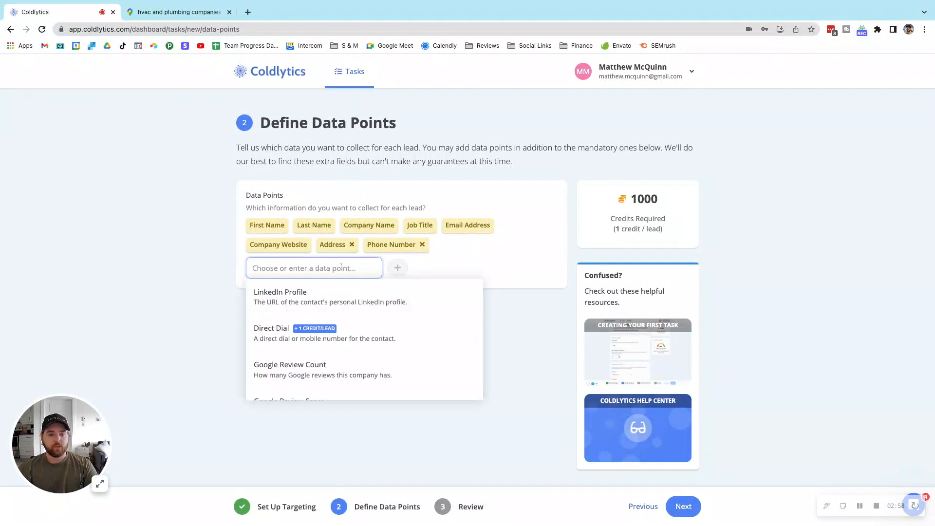
left_click(364, 335)
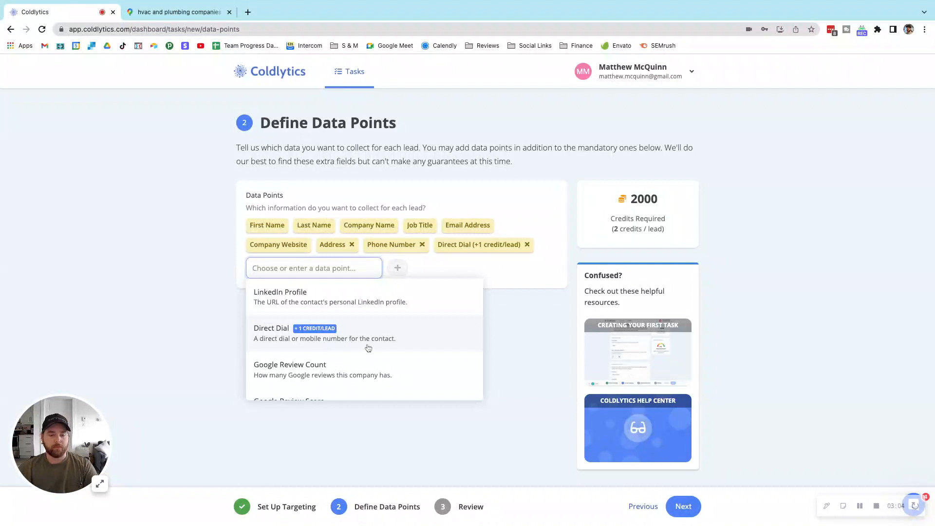
Examine the remaining optional data points, from Google reviews and GMB details to social profiles, ad pixels, WordPress and page speed
scroll(368, 347, "down", 3)
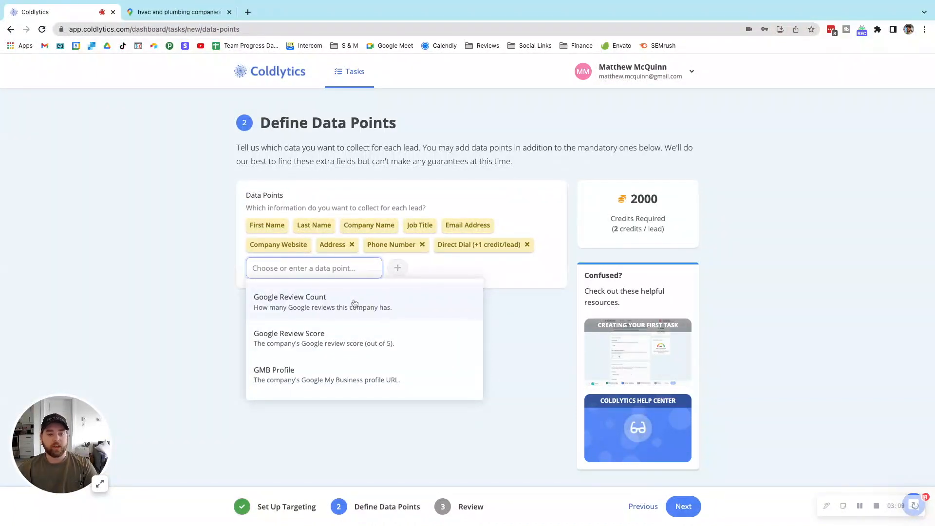
scroll(345, 319, "down", 1)
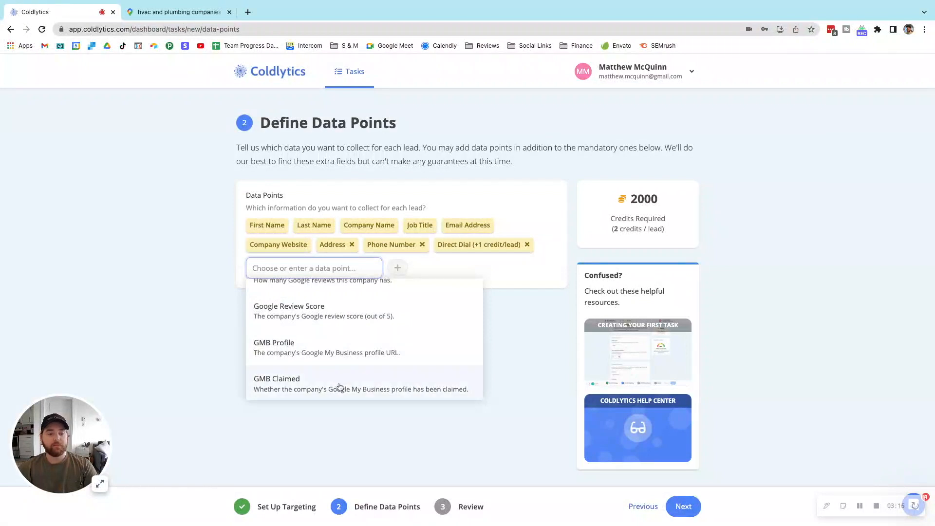
scroll(338, 329, "up", 1)
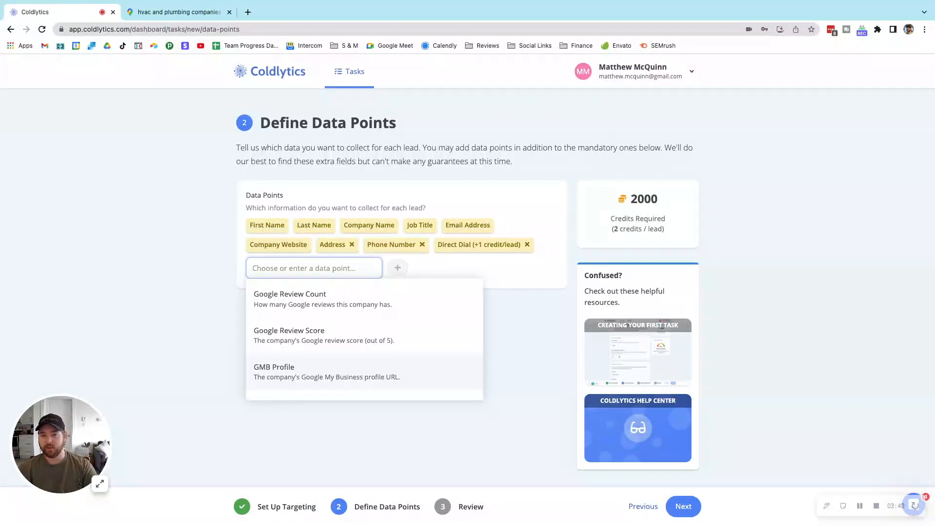
scroll(341, 348, "down", 1)
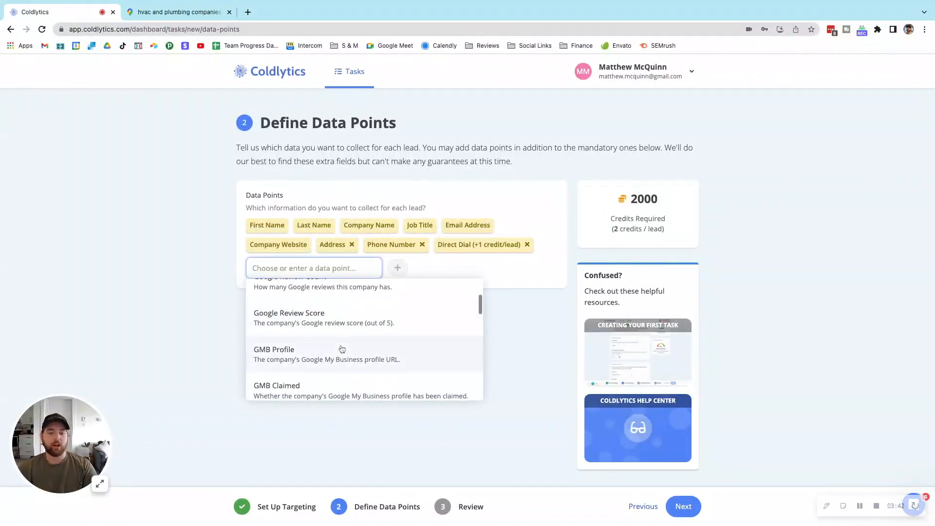
scroll(341, 349, "up", 3)
scroll(341, 349, "down", 2)
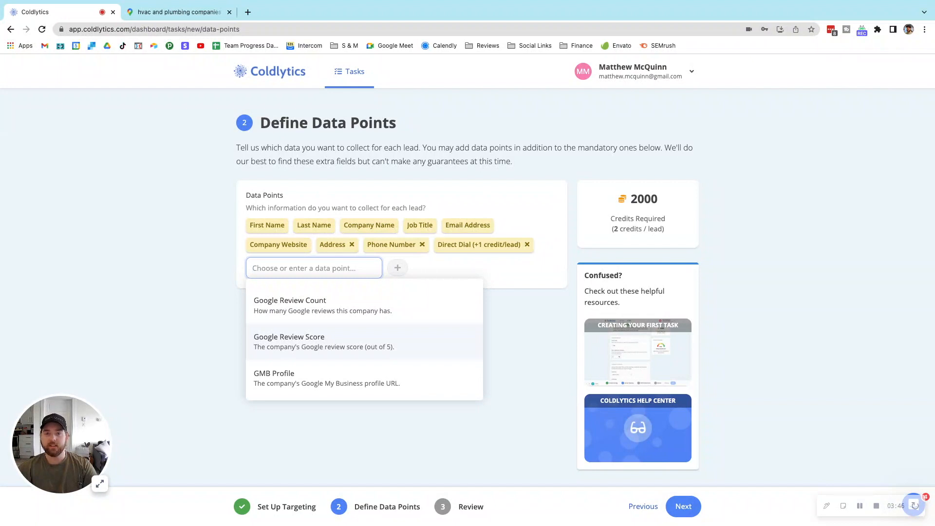
scroll(372, 320, "down", 6)
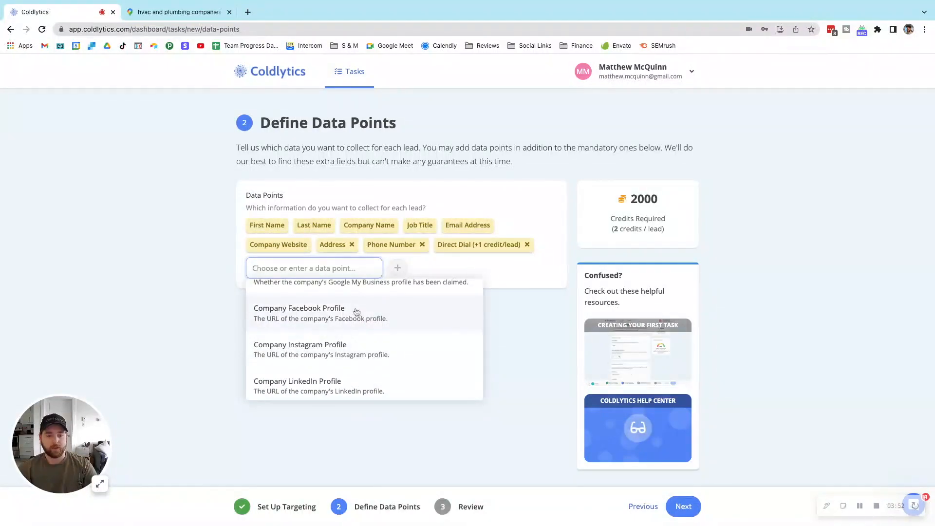
scroll(358, 363, "down", 1)
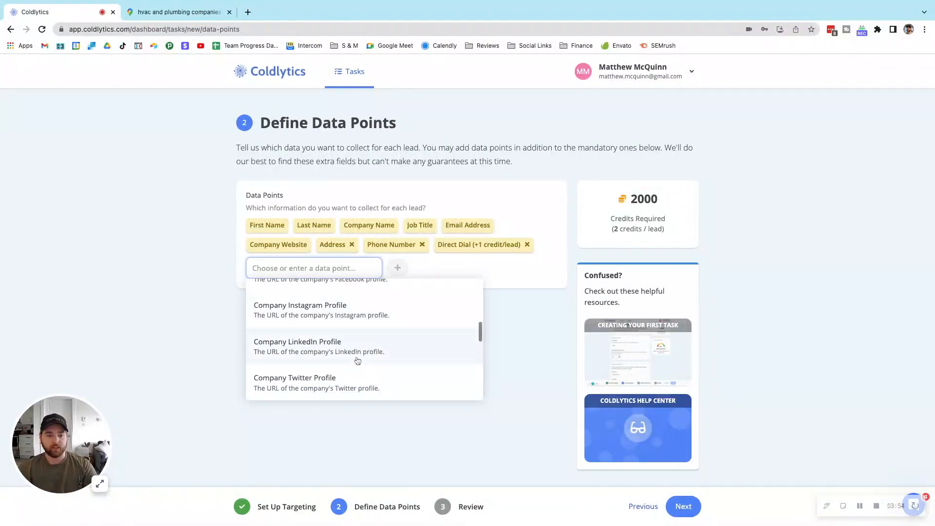
scroll(358, 360, "down", 1)
scroll(358, 361, "down", 2)
scroll(358, 360, "down", 1)
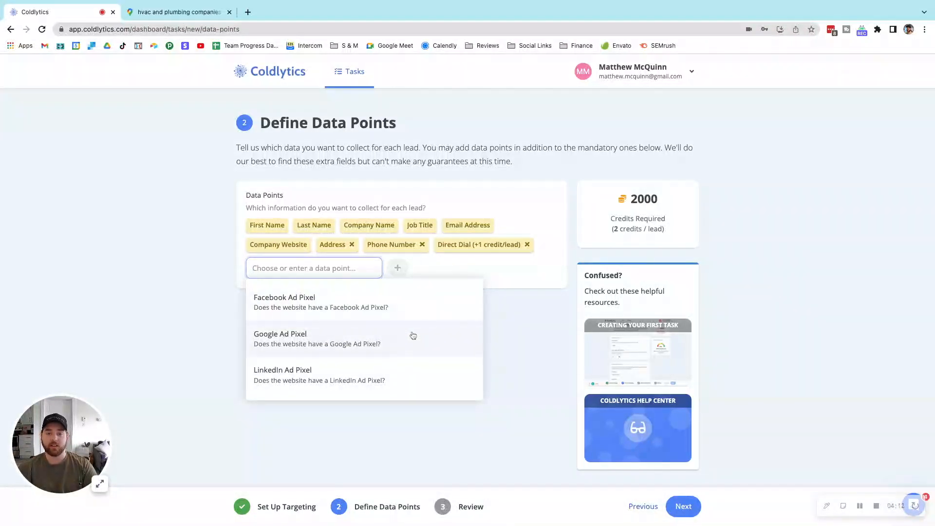
scroll(413, 335, "down", 3)
scroll(413, 335, "down", 1)
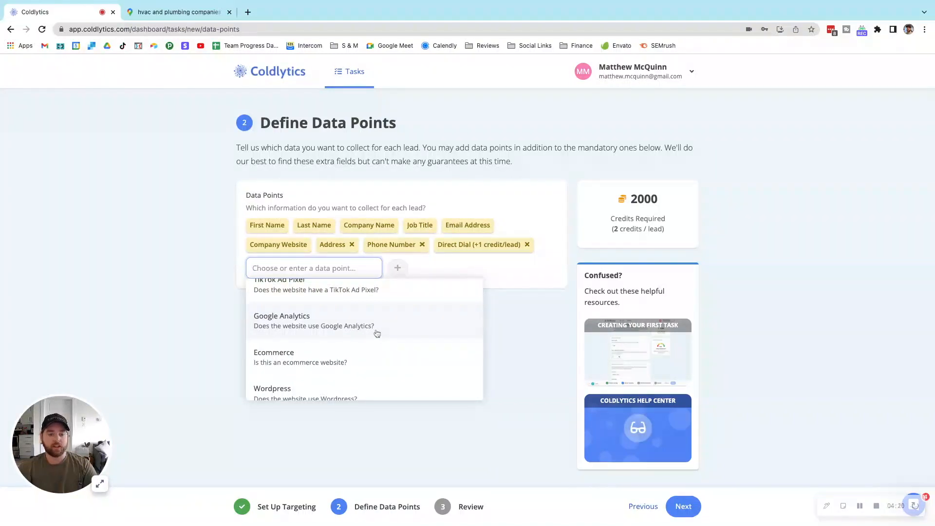
scroll(395, 349, "down", 1)
scroll(396, 349, "down", 1)
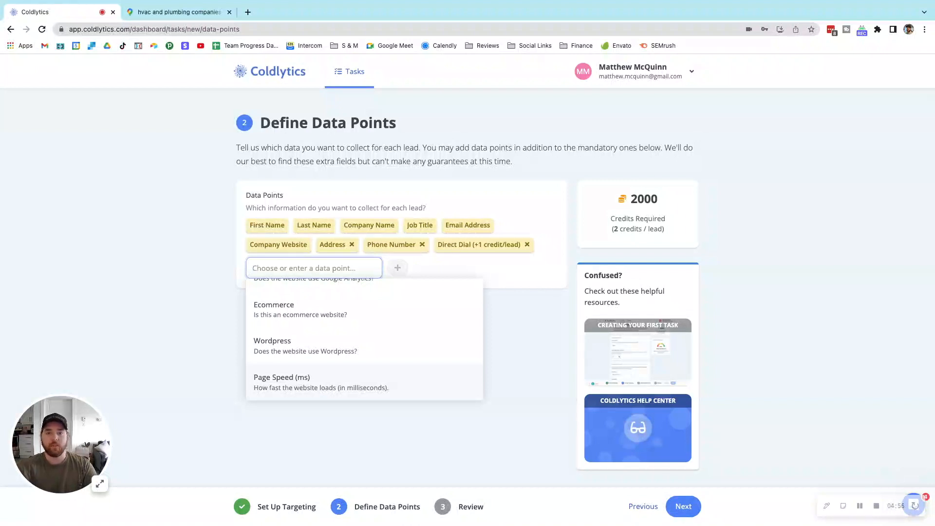
left_click(522, 384)
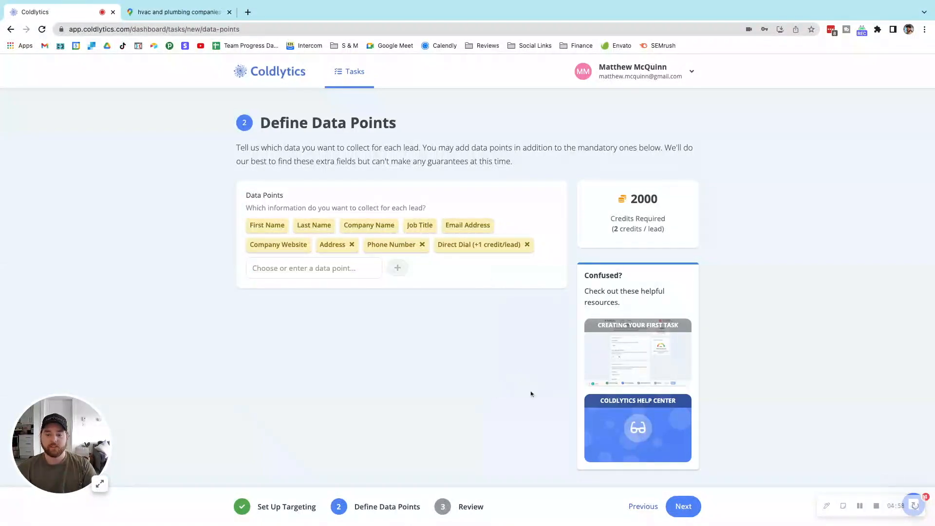
Continue to the task review, name the task "hvac in illinois" and submit it, but cancel the start confirmation to keep it as a draft
left_click(683, 506)
left_click(418, 229)
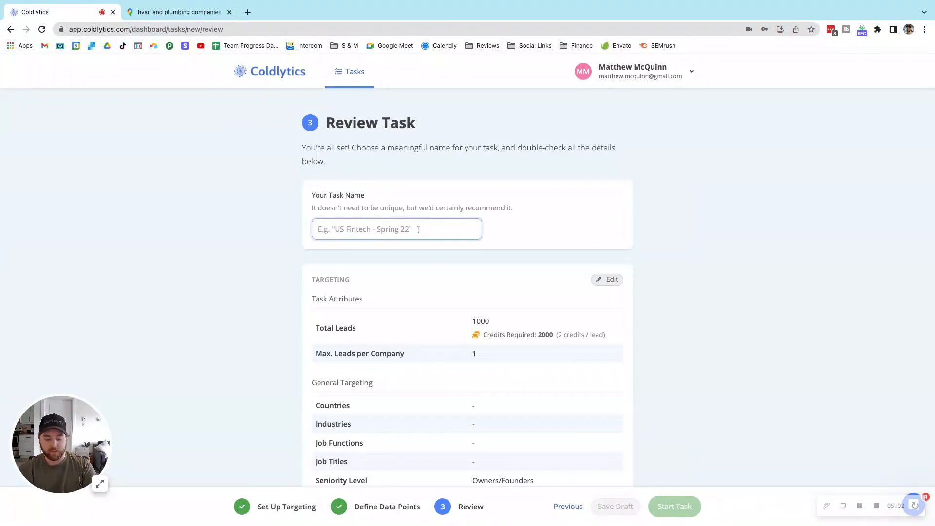
type("hvac in illionois")
left_click(687, 505)
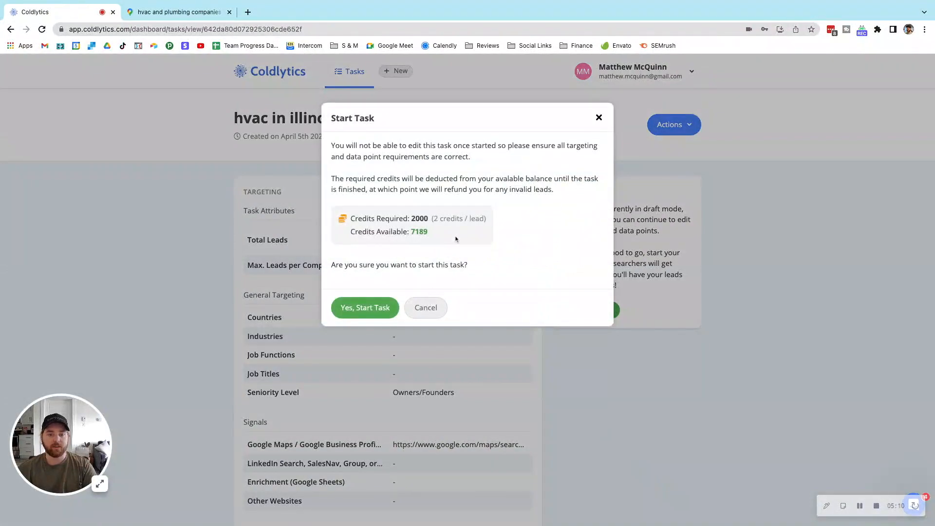
left_click(432, 310)
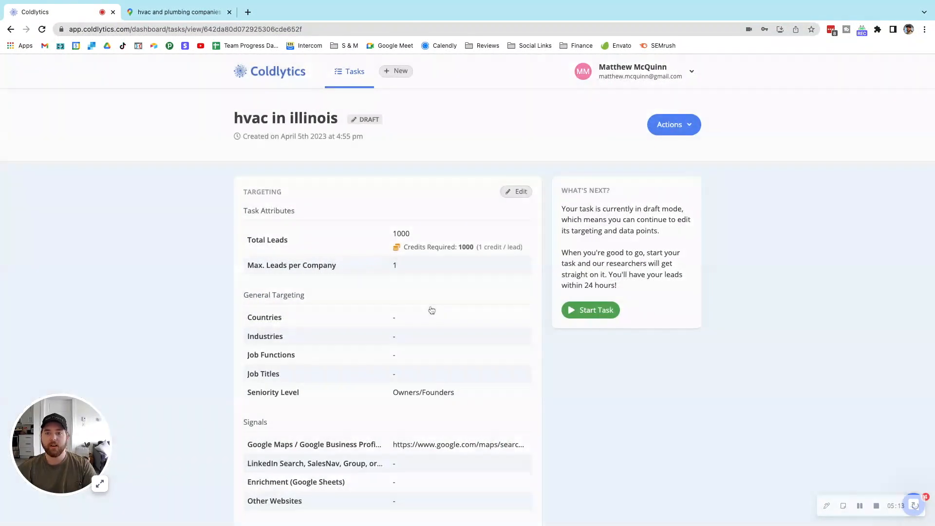
Open the account settings and compare the included credits and additional credit prices of the Lite, Basic and Pro plans
left_click(630, 69)
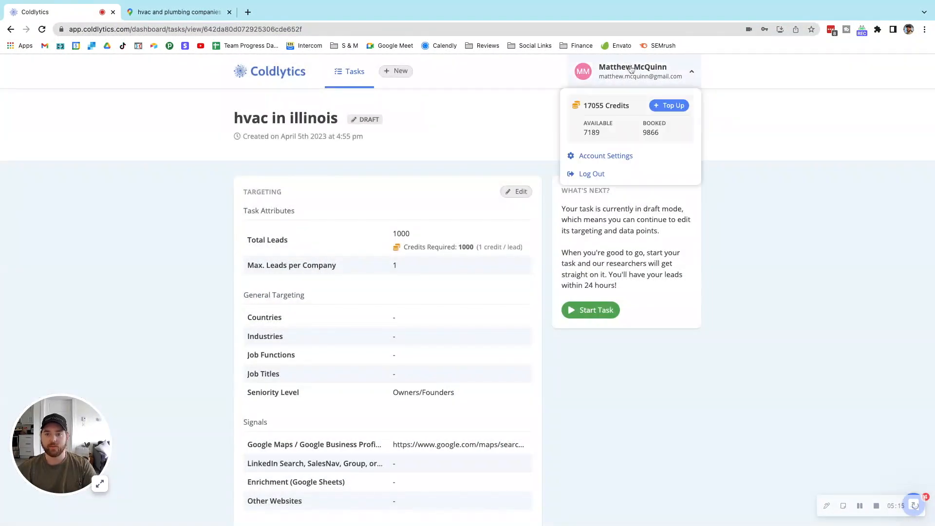
left_click(599, 161)
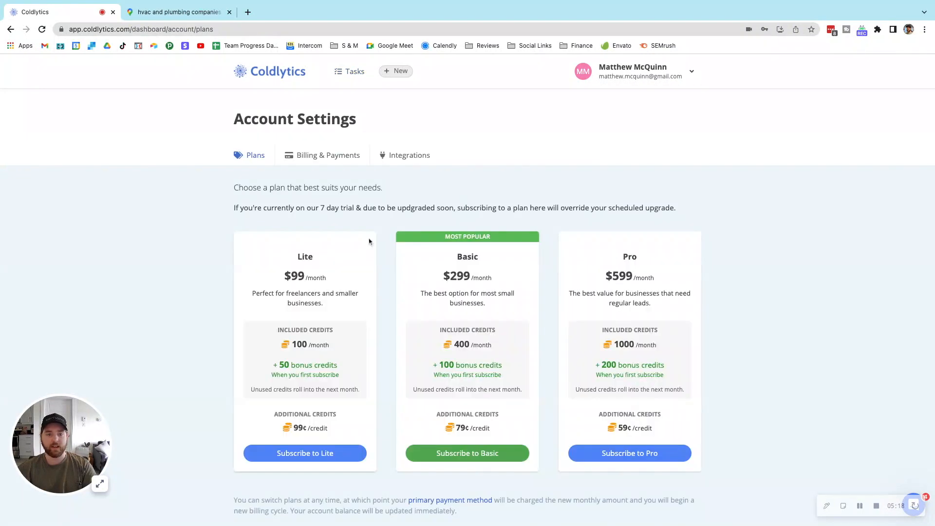
scroll(341, 238, "down", 1)
scroll(341, 239, "down", 1)
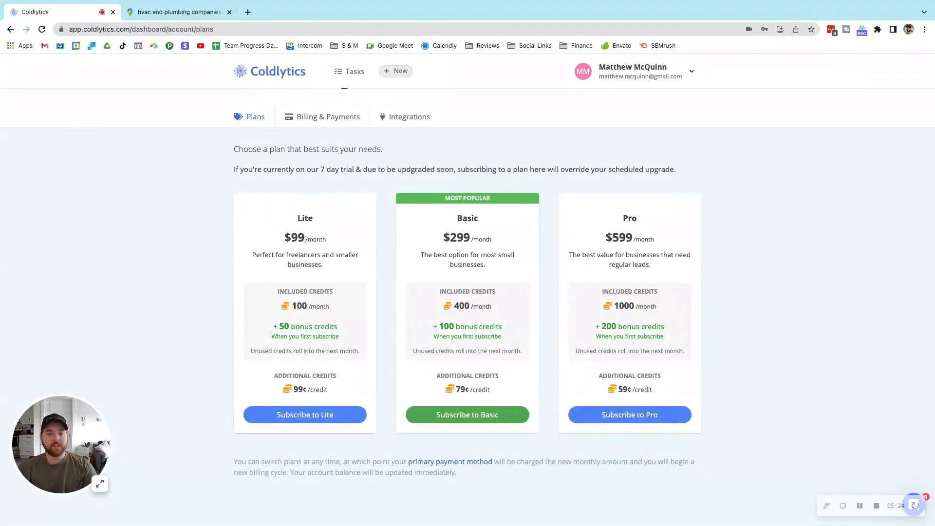
double_click(460, 305)
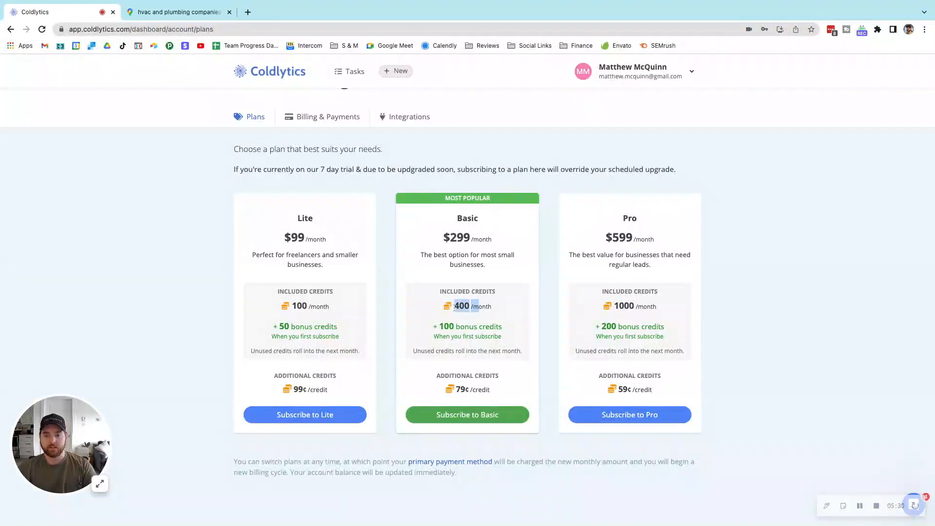
left_click(503, 314)
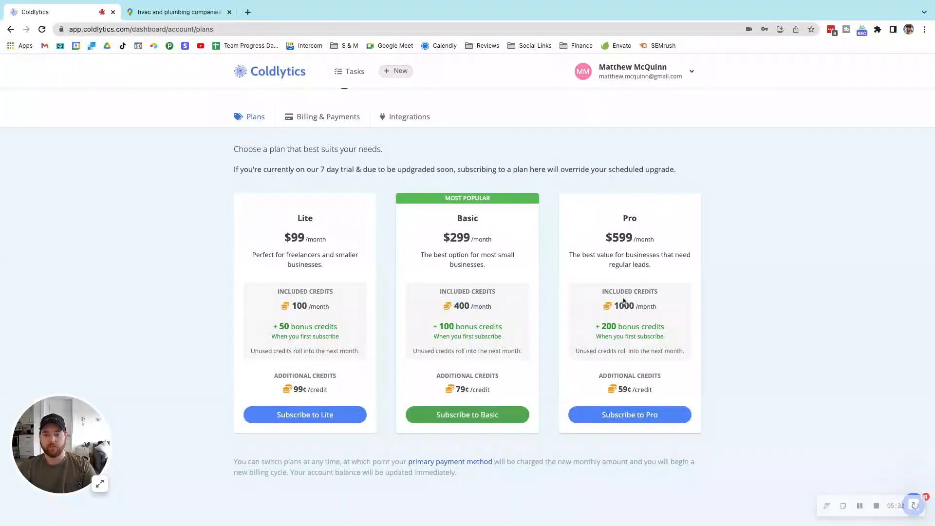
left_click_drag(614, 306, 666, 297)
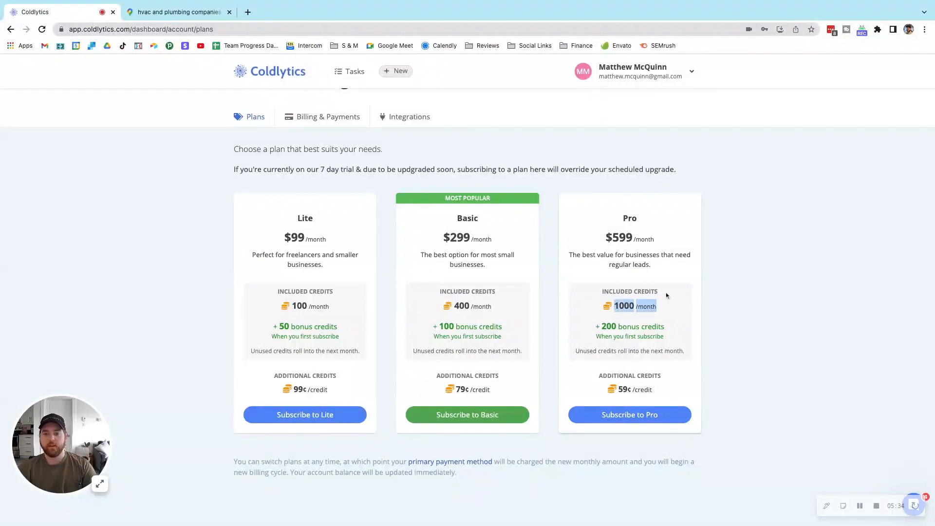
left_click(642, 359)
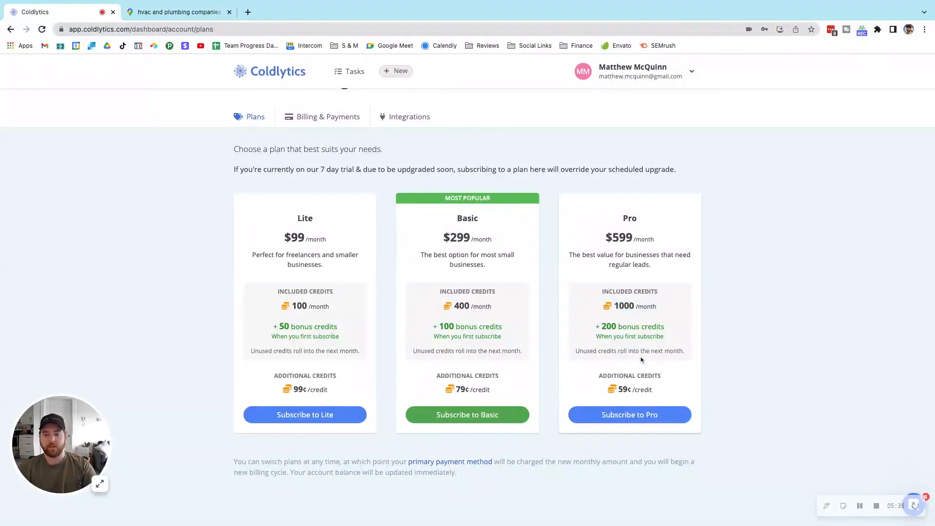
triple_click(655, 394)
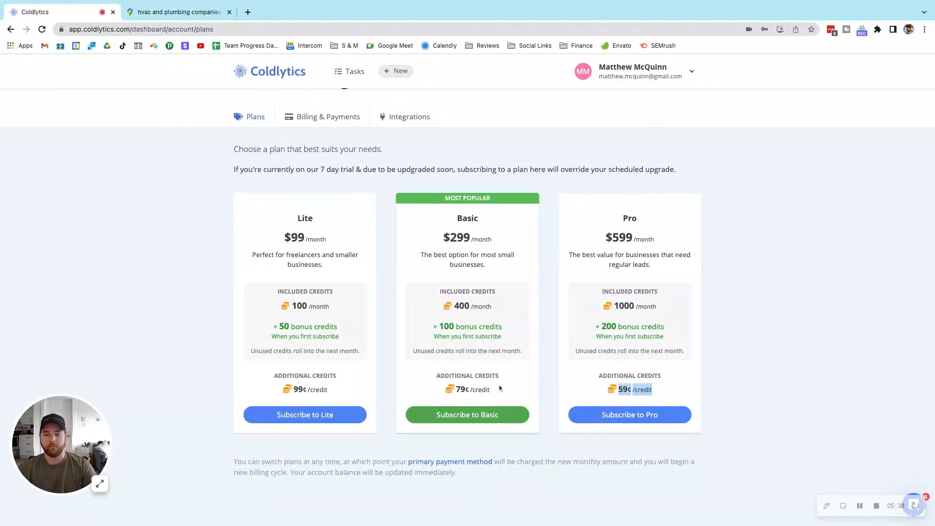
left_click_drag(335, 392, 280, 392)
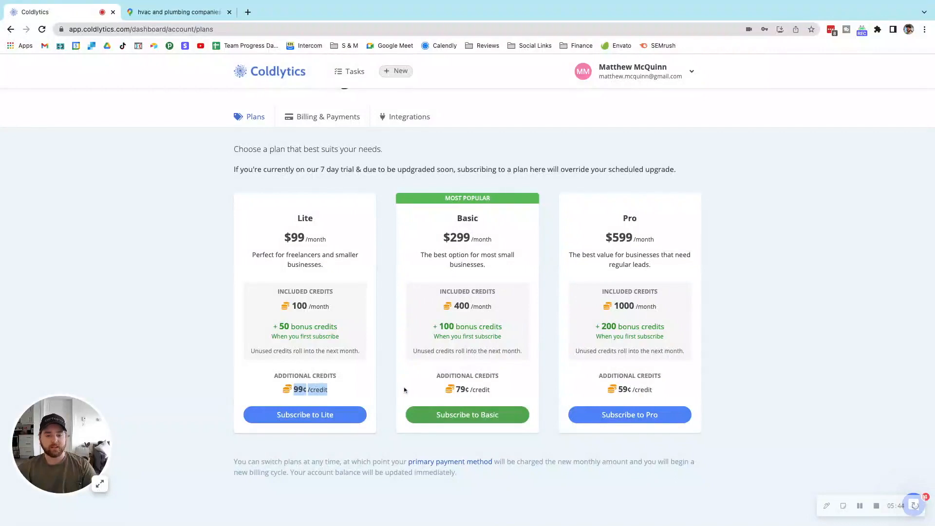
left_click(388, 385)
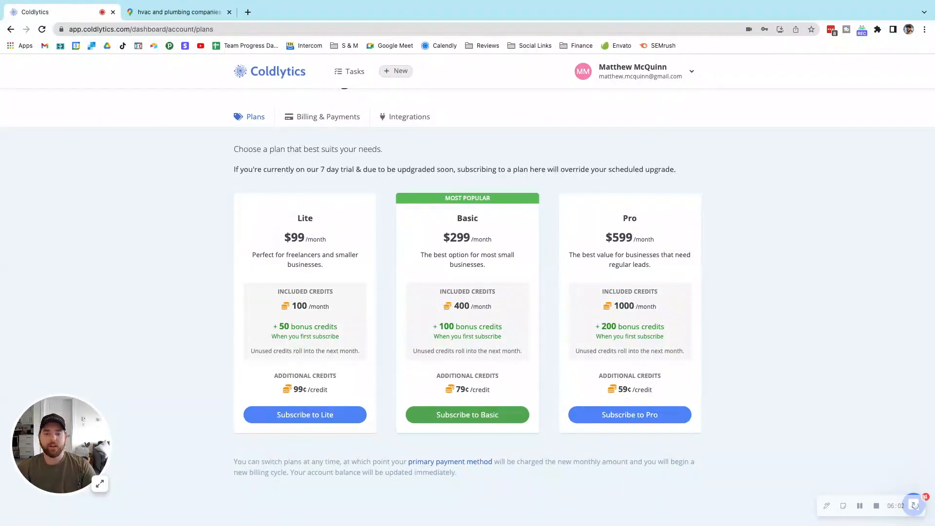
View the payment method choices for subscribing to the Basic plan and close the dialog without subscribing
left_click(459, 415)
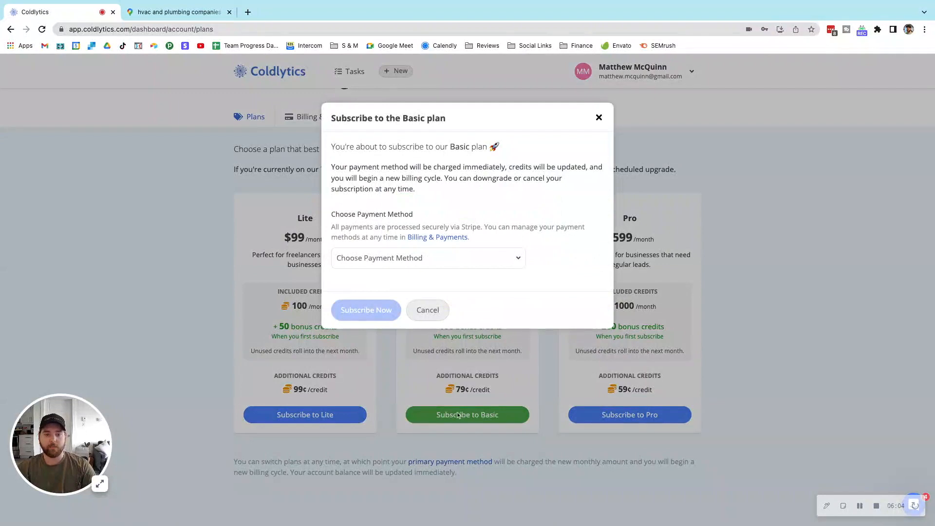
left_click(466, 255)
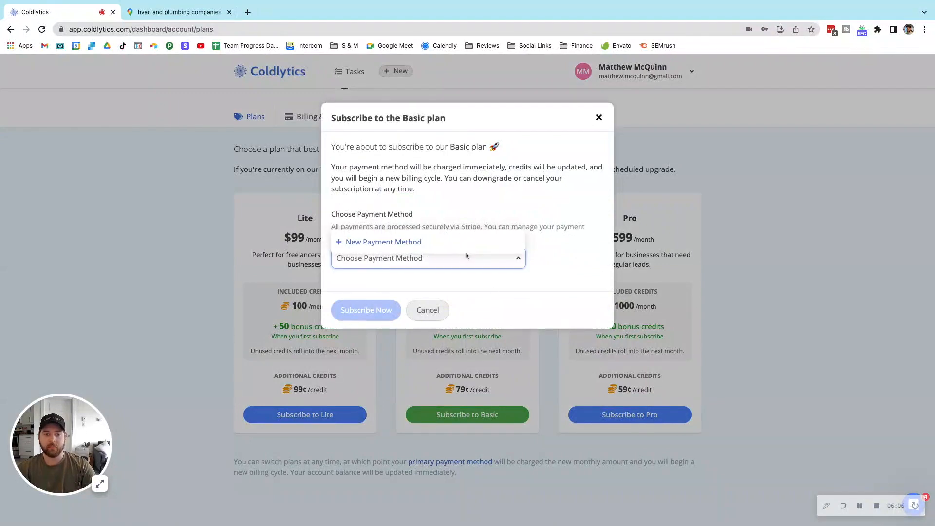
left_click(599, 118)
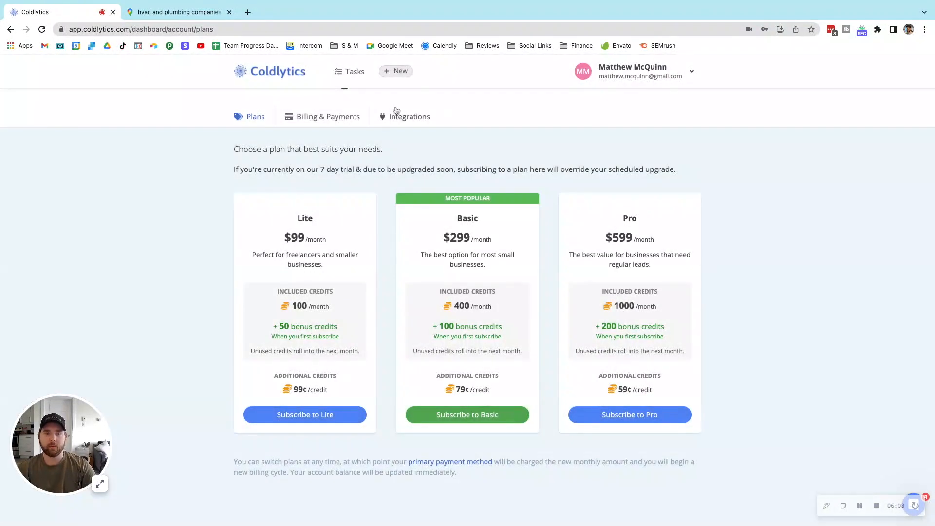
Return to the task list and check the actions available for the "hvac in illinois" draft
left_click(362, 73)
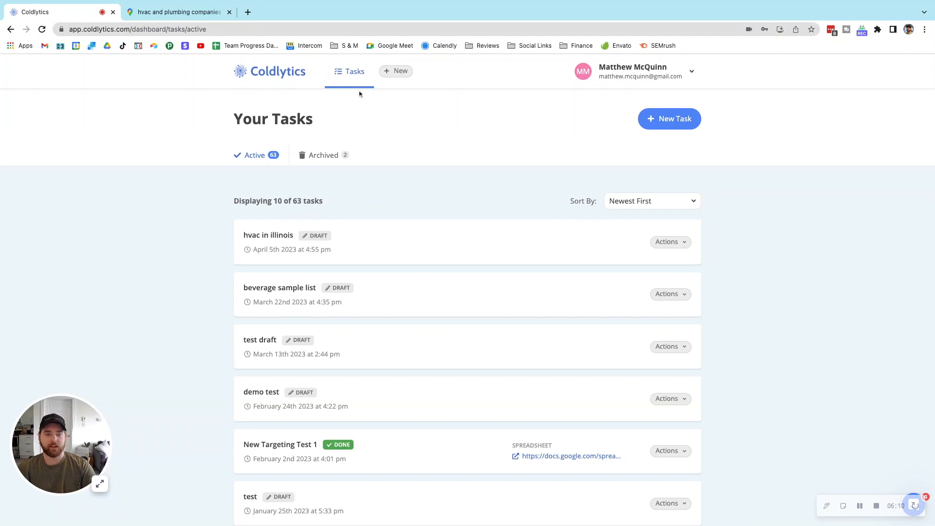
left_click(679, 245)
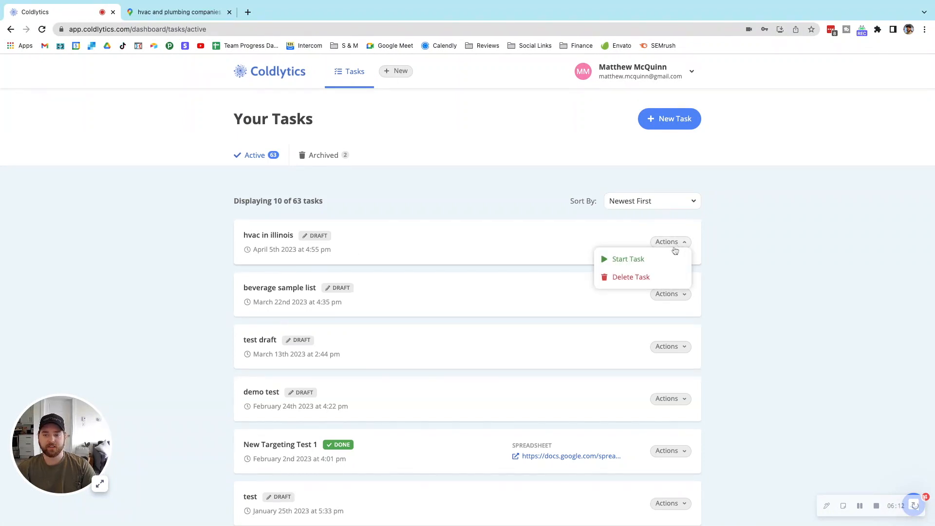
left_click(454, 224)
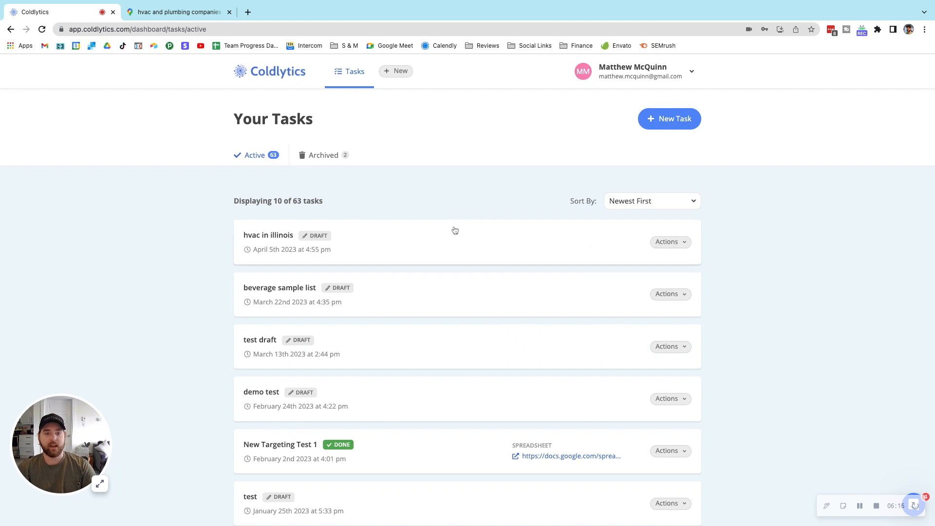